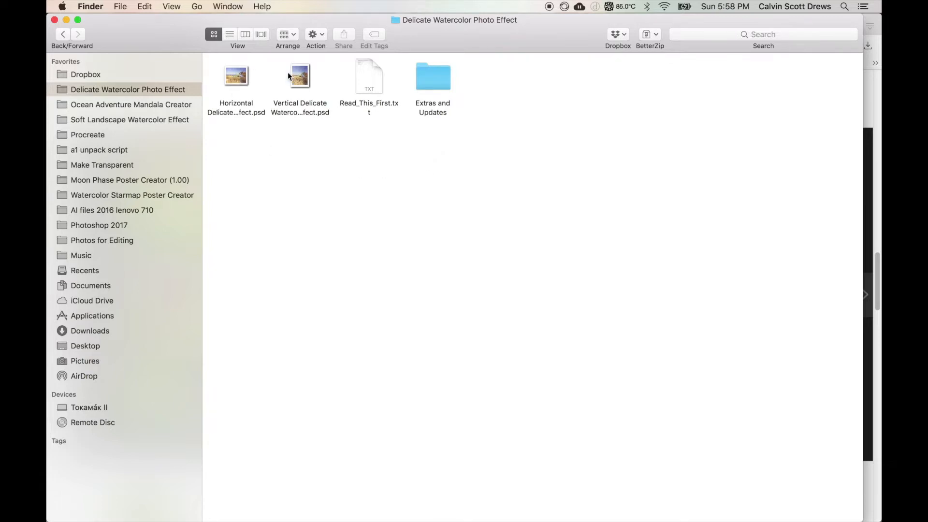
# Open the Horizontal Delicate Watercolor Effect PSD template in Photoshop and make sure its layer list is displayed.
pyautogui.doubleClick(235, 78)
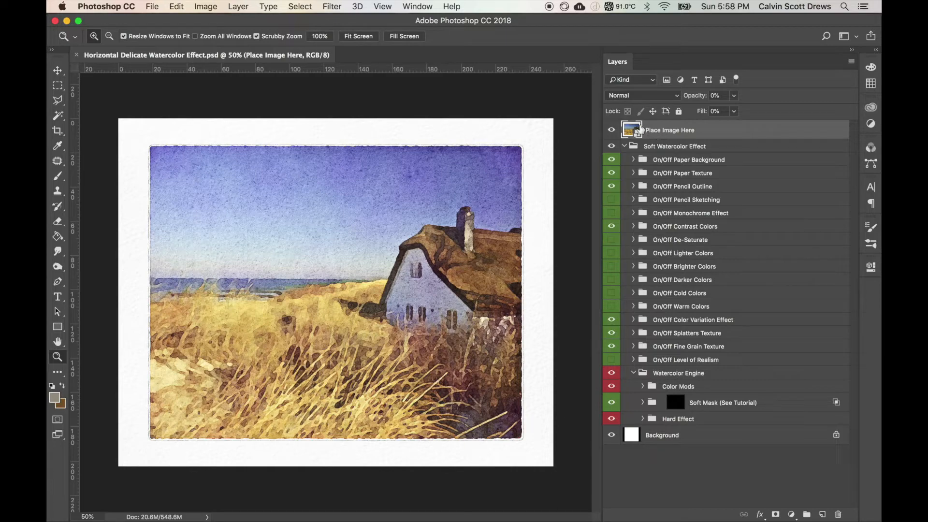
pyautogui.click(411, 7)
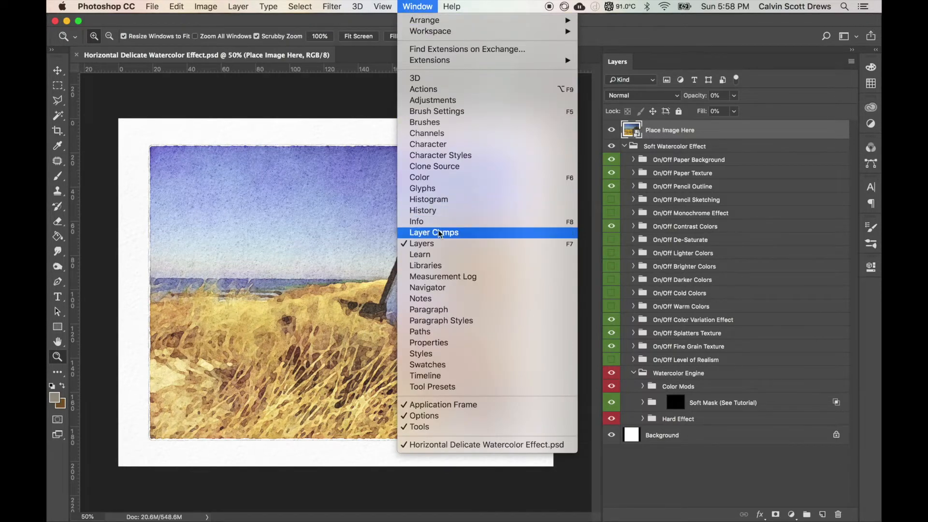
pyautogui.click(432, 244)
pyautogui.click(418, 6)
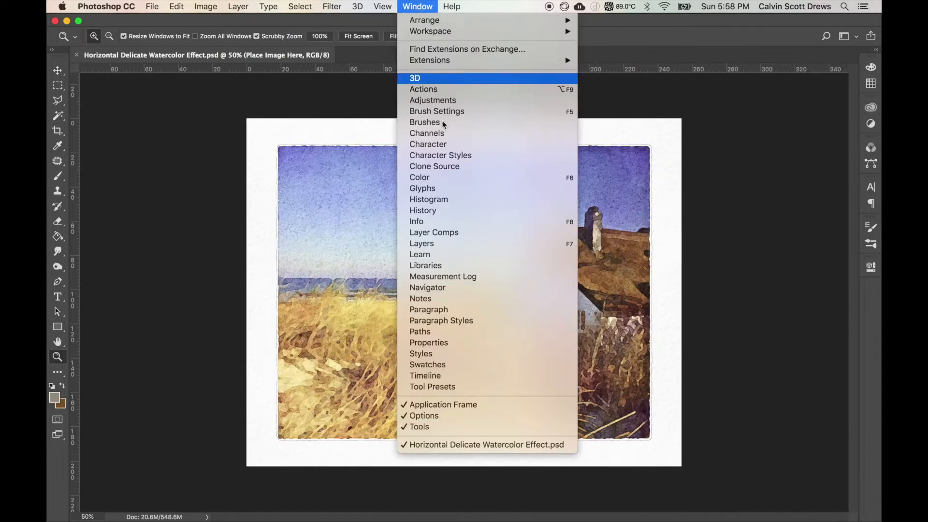
pyautogui.click(422, 245)
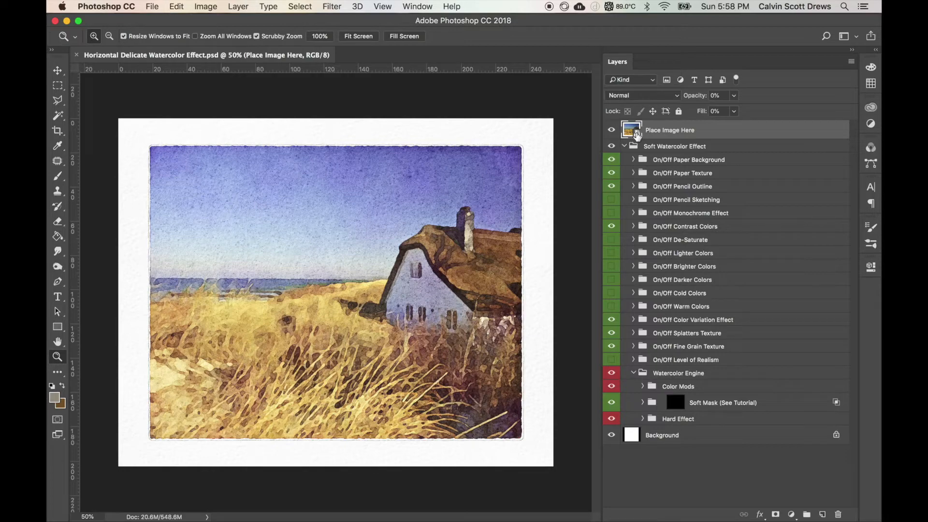
# Open the contents of the Place Image Here smart object and hide the Replace Me sample photo.
pyautogui.doubleClick(637, 134)
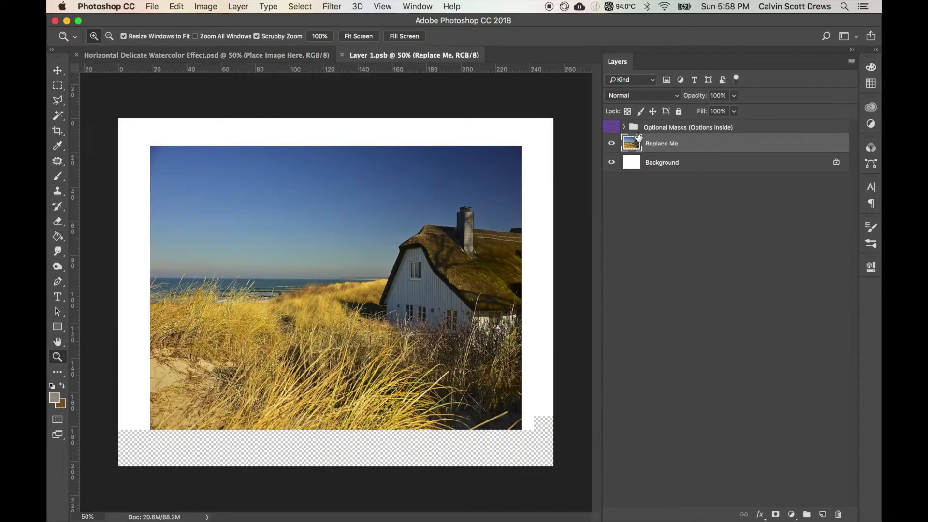
pyautogui.click(258, 56)
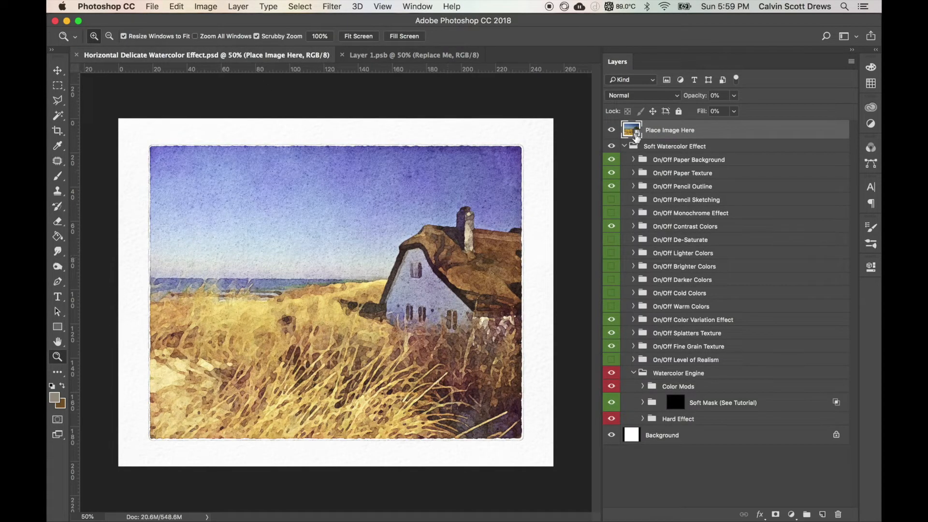
pyautogui.click(382, 55)
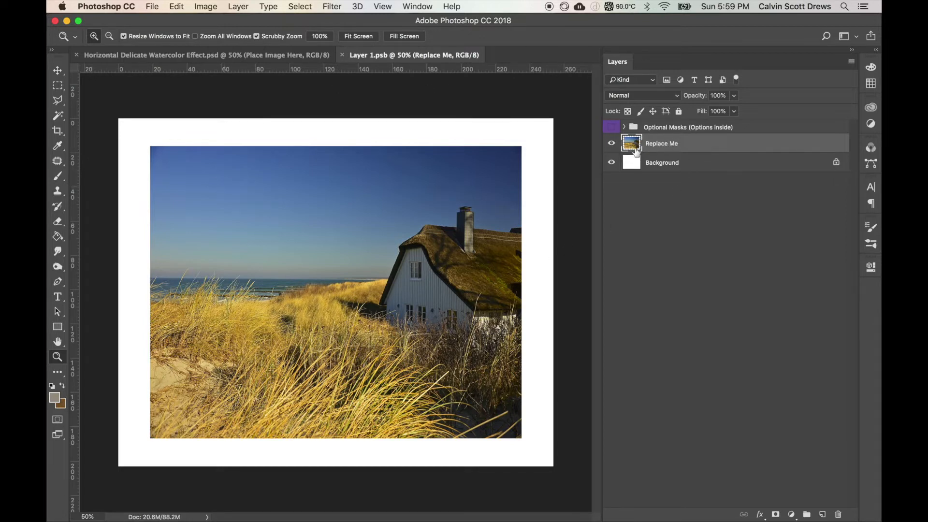
pyautogui.click(611, 144)
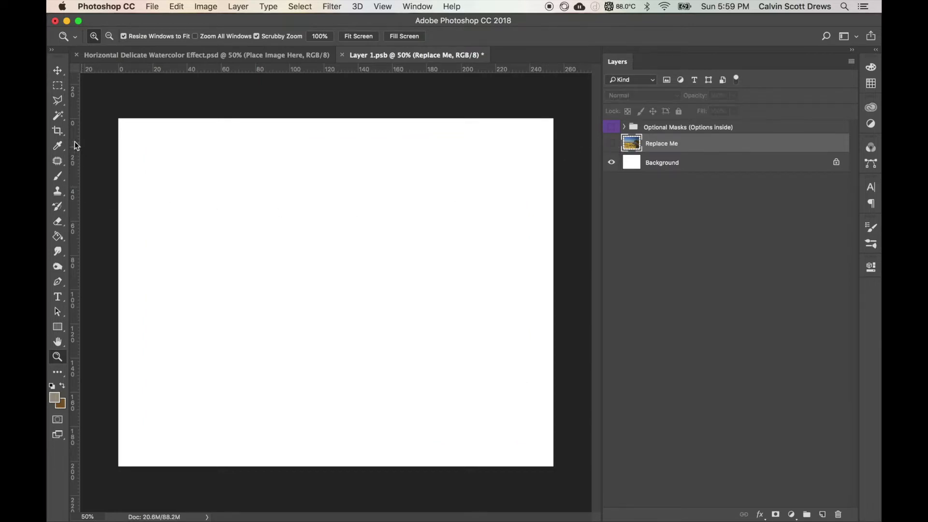
# Copy the tropical bungalow photo from the Opera image results and paste it into Layer 1.psb in Photoshop.
pyautogui.moveTo(48, 144)
pyautogui.click(59, 99)
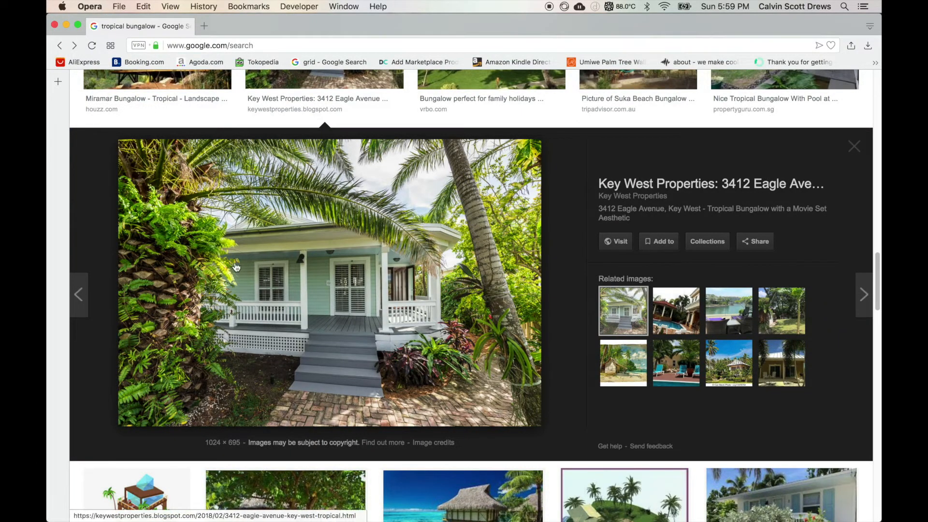
pyautogui.rightClick(287, 239)
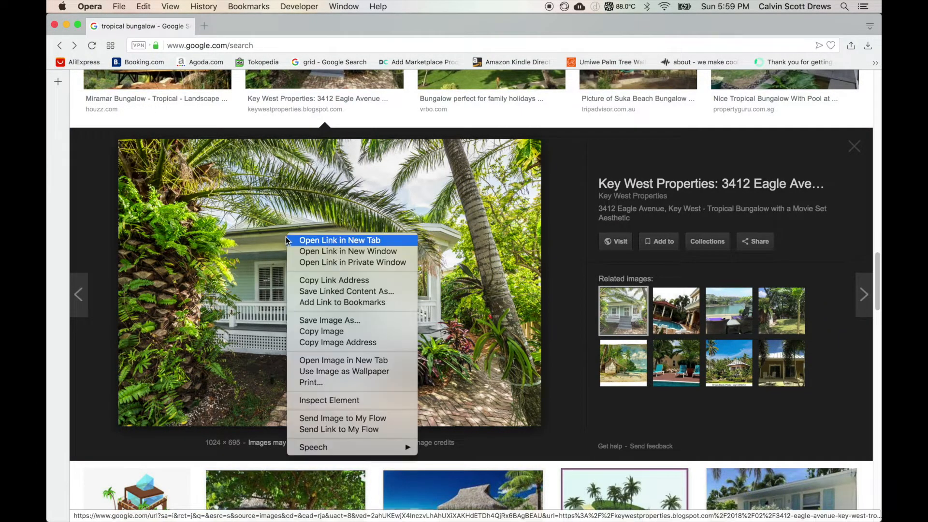
pyautogui.click(318, 331)
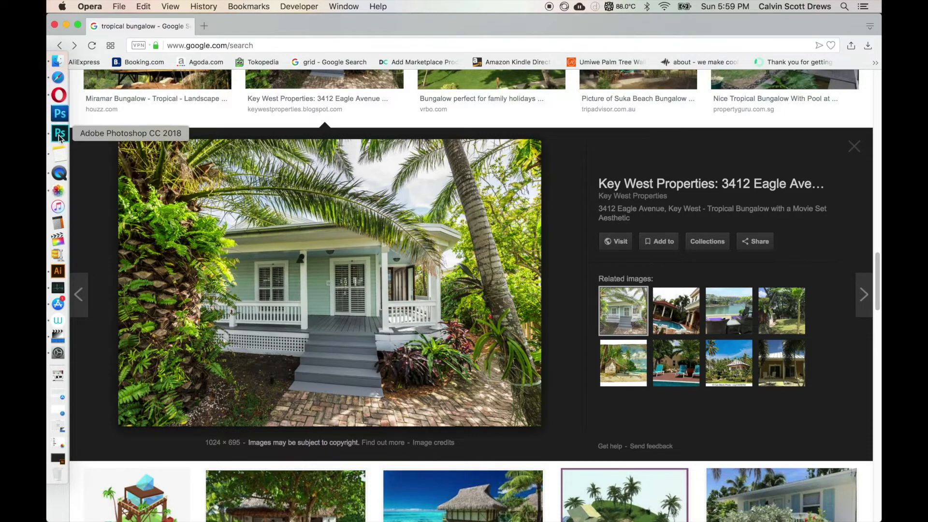
pyautogui.click(59, 134)
pyautogui.click(178, 7)
pyautogui.click(204, 109)
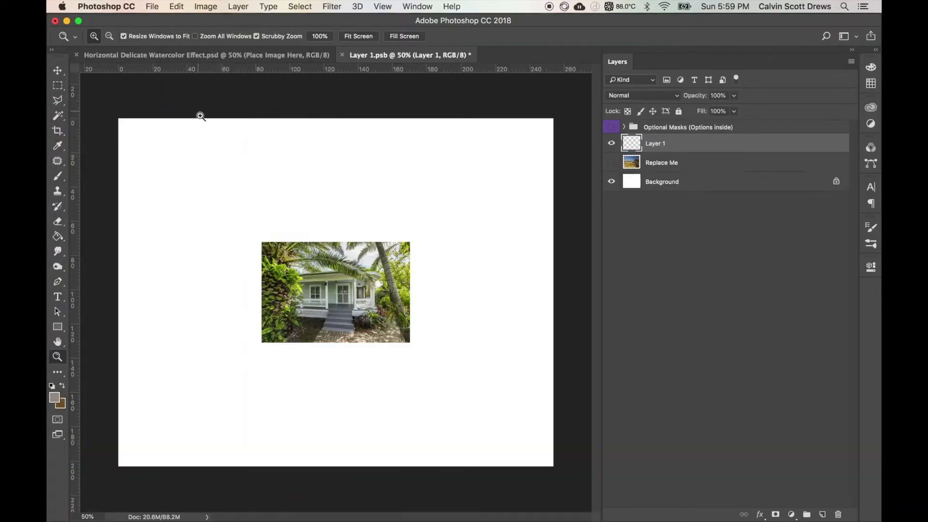
# Enlarge the pasted bungalow photo proportionally about its centre so it fills most of the canvas, leaving a white margin all around.
pyautogui.press('super+t')
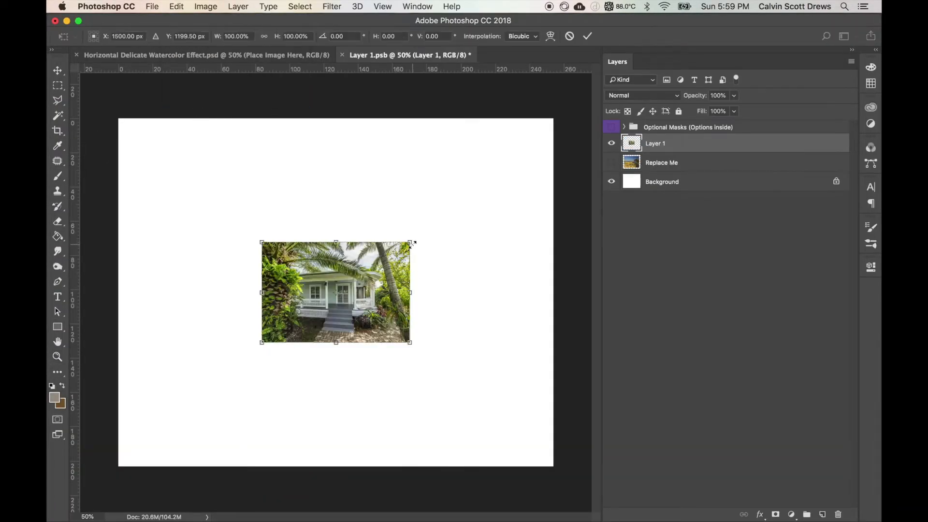
pyautogui.moveTo(411, 242); pyautogui.dragTo(520, 155)
pyautogui.press('Return')
pyautogui.press('z')
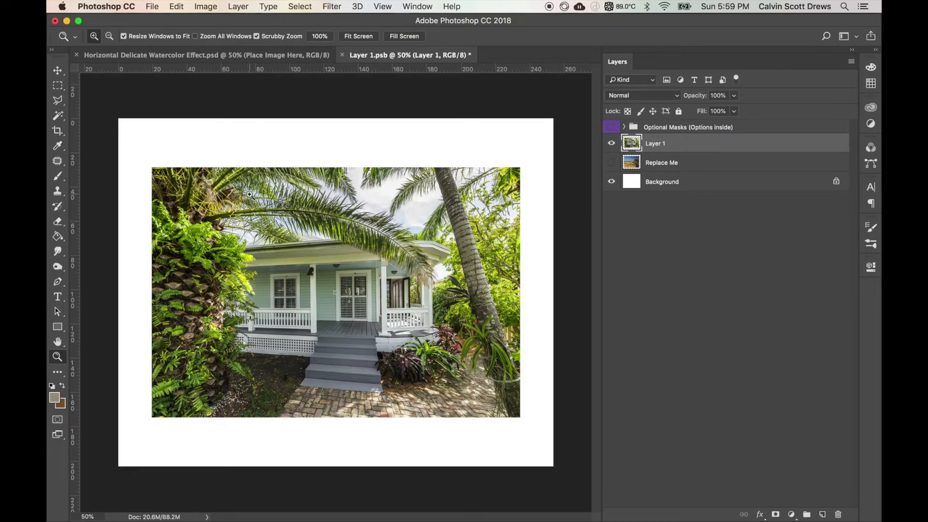
# Show the Optional Masks group and make Painting Mask 3 its only visible mask, after trying Painting Mask 5.
pyautogui.click(624, 127)
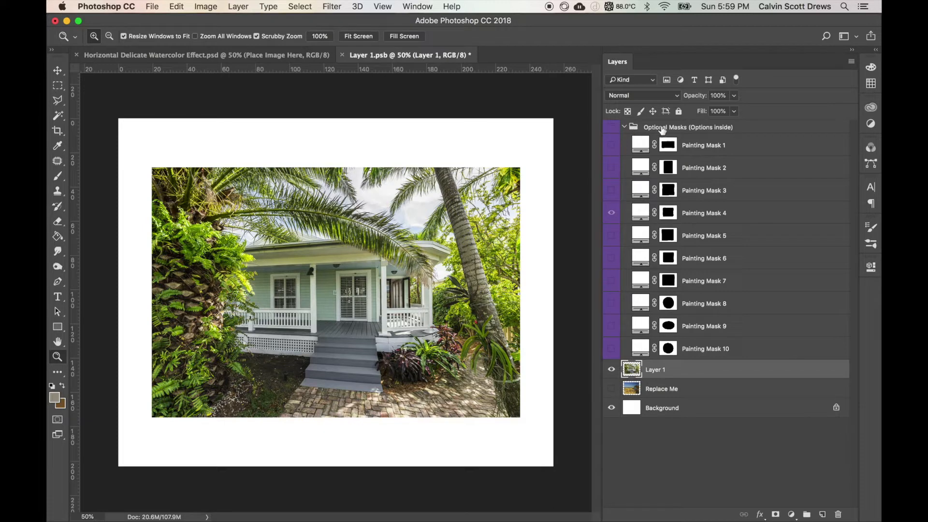
pyautogui.click(611, 127)
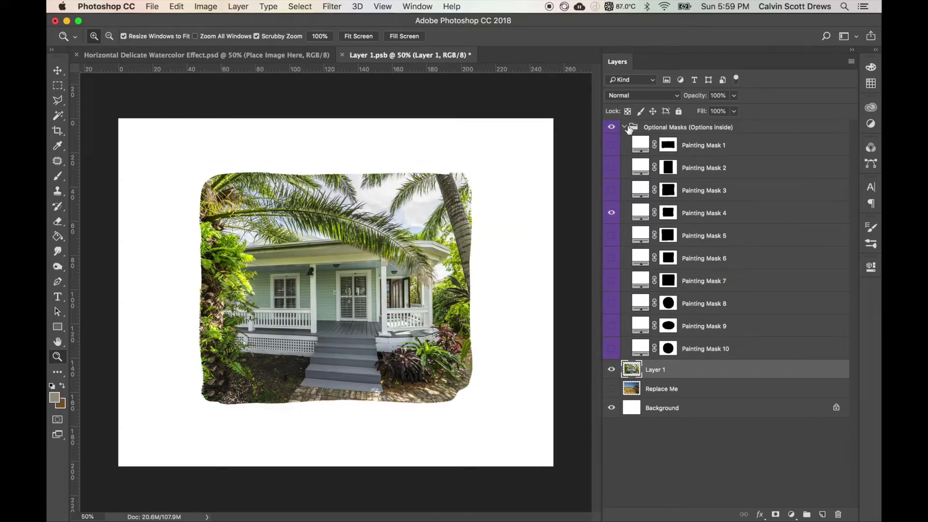
pyautogui.click(613, 217)
pyautogui.click(613, 239)
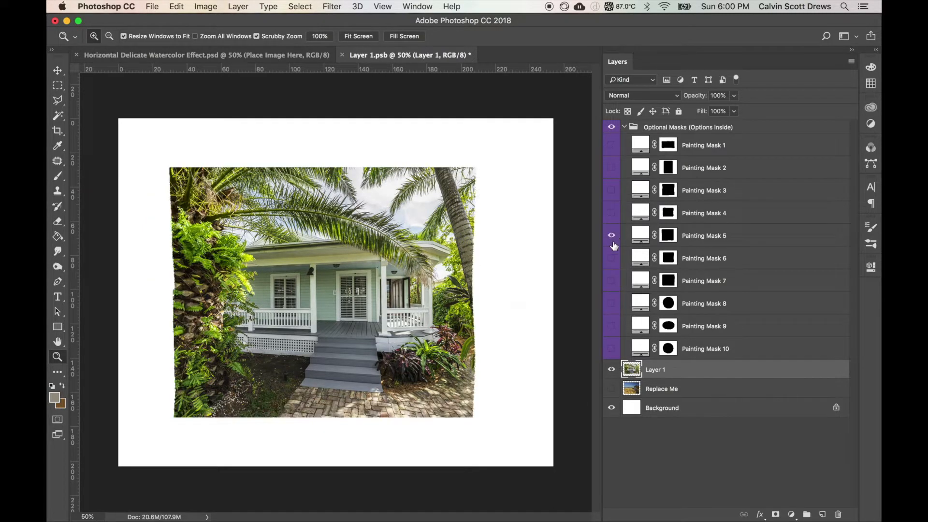
pyautogui.click(612, 238)
pyautogui.click(612, 190)
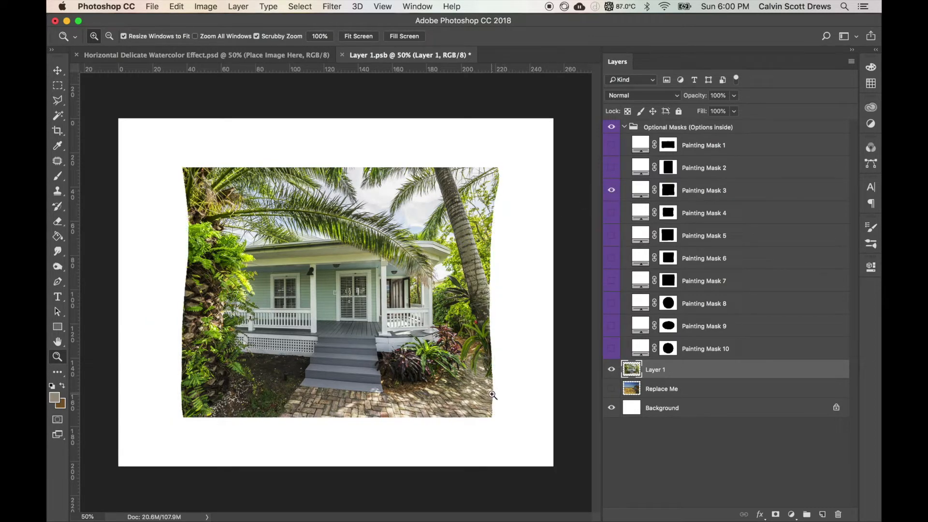
# Transform the layer mask of Painting Mask 3 to about 113% width and 85% height so its edges frame the bungalow photo.
pyautogui.click(668, 193)
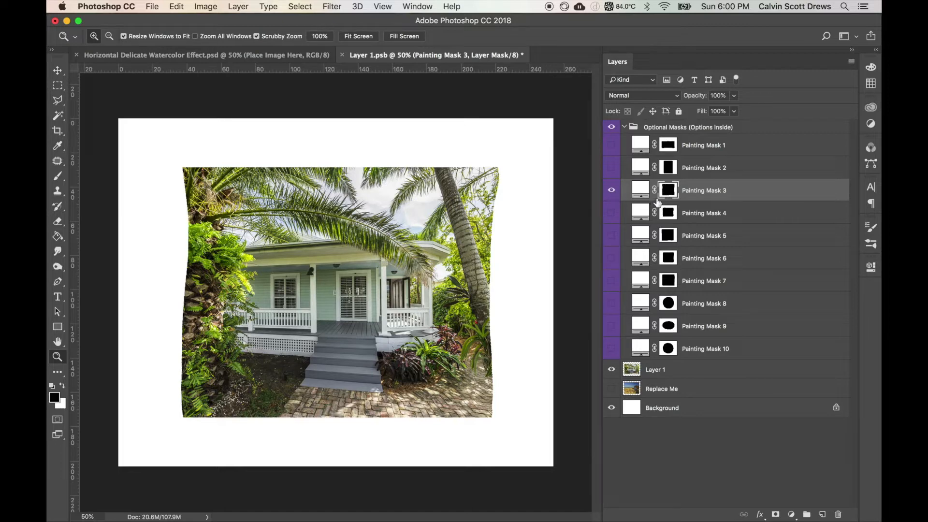
pyautogui.press('super+t')
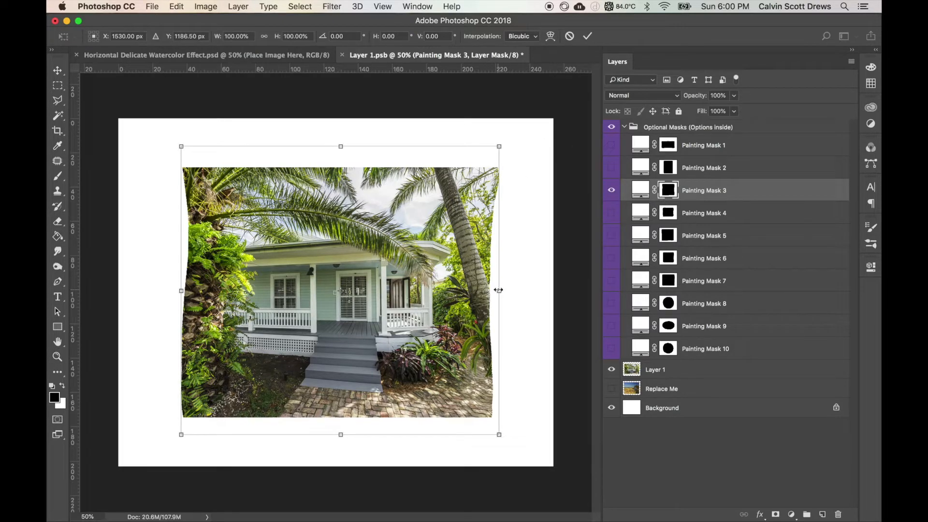
pyautogui.moveTo(499, 290)
pyautogui.mouseDown()
pyautogui.moveTo(532, 290)
pyautogui.moveTo(514, 291)
pyautogui.mouseUp()
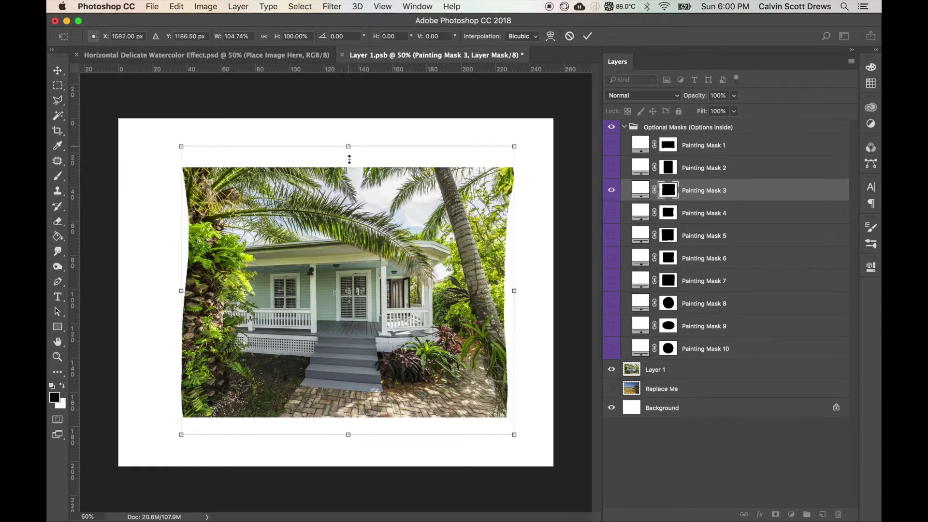
pyautogui.moveTo(349, 159); pyautogui.dragTo(349, 184)
pyautogui.moveTo(170, 304)
pyautogui.mouseDown()
pyautogui.moveTo(131, 303)
pyautogui.moveTo(154, 300)
pyautogui.mouseUp()
pyautogui.moveTo(332, 435); pyautogui.dragTo(340, 413)
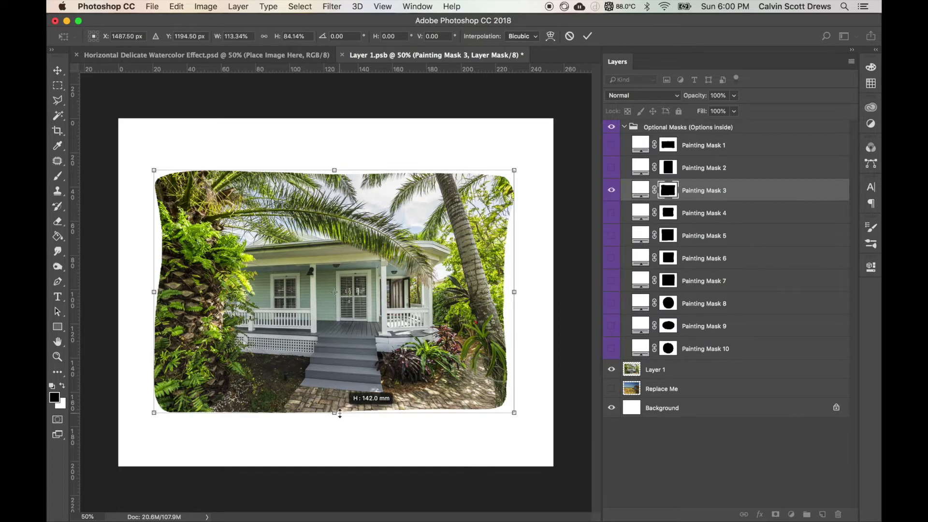
pyautogui.moveTo(336, 169); pyautogui.dragTo(336, 167)
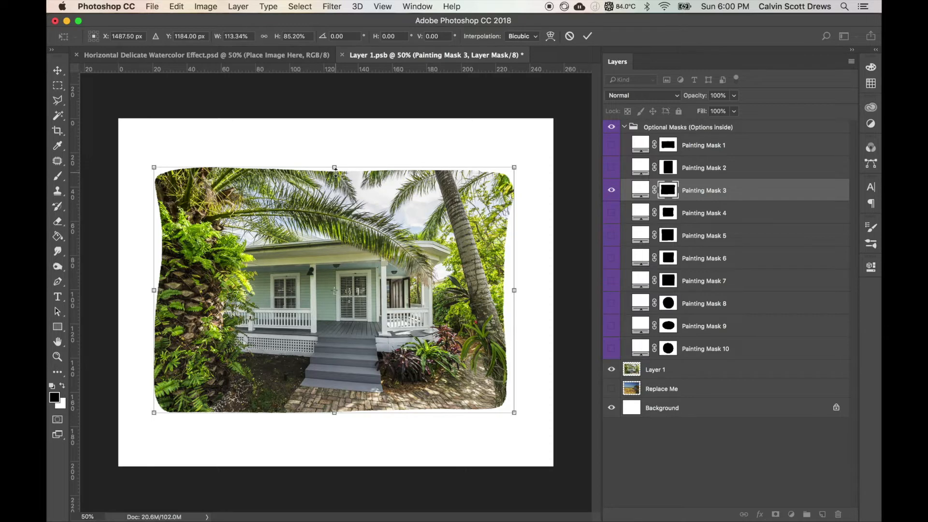
pyautogui.press('Return')
pyautogui.press('z')
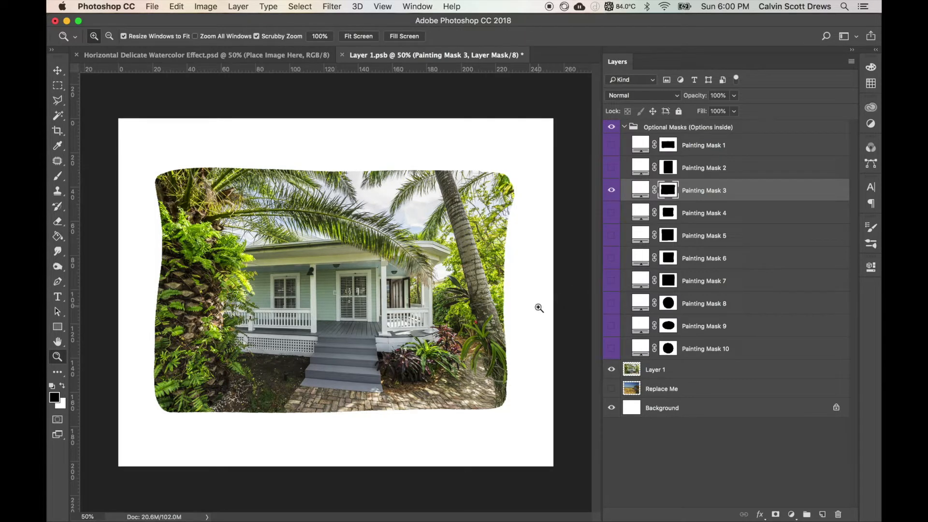
# Collapse the Optional Masks group, and close Layer 1.psb with its changes saved.
pyautogui.click(624, 127)
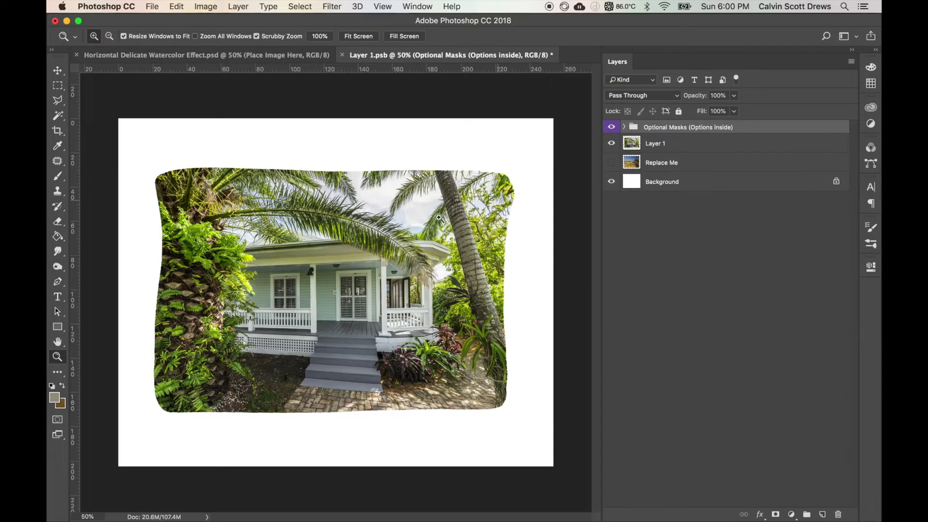
pyautogui.click(342, 54)
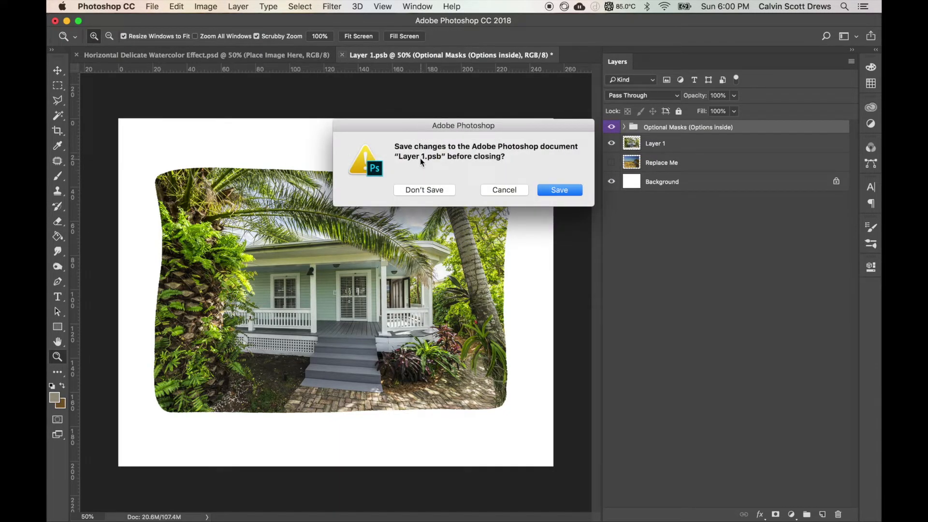
pyautogui.click(556, 193)
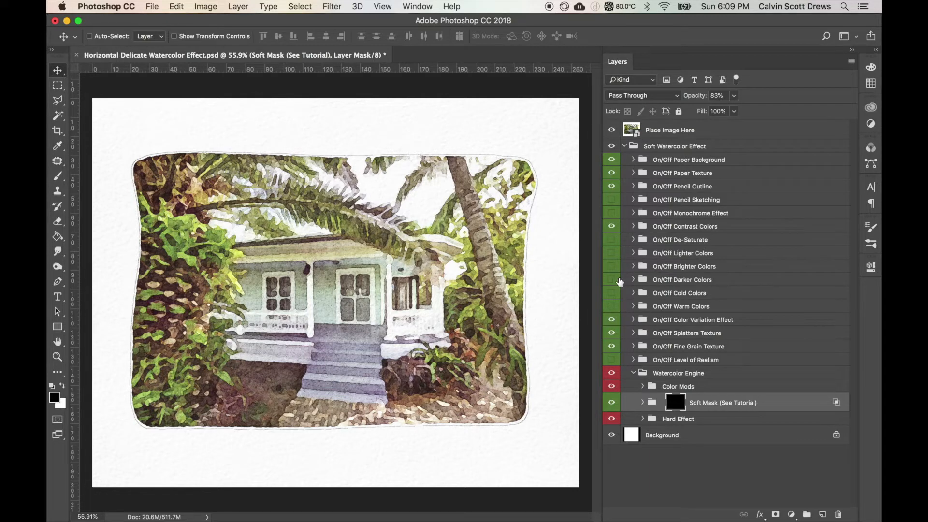
# Turn on the On/Off Darker Colors group and set its opacity to 54%.
pyautogui.click(612, 279)
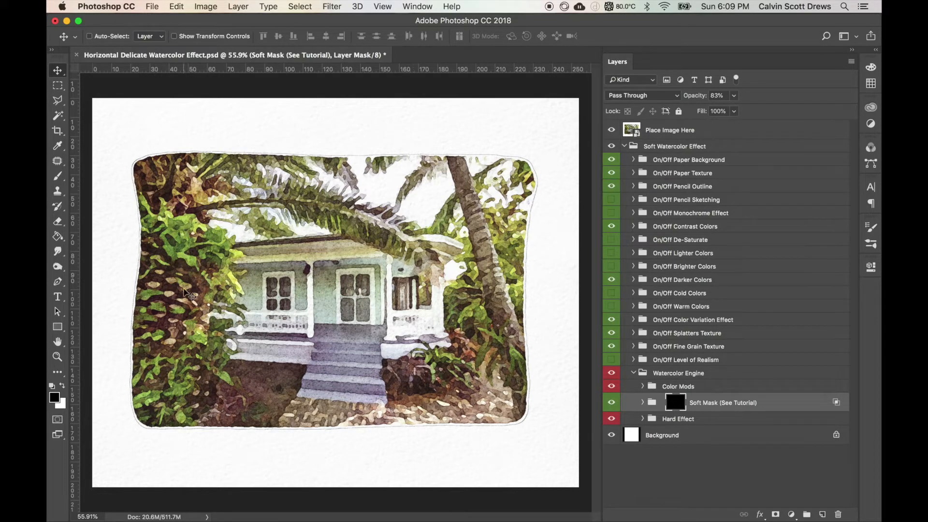
pyautogui.click(638, 282)
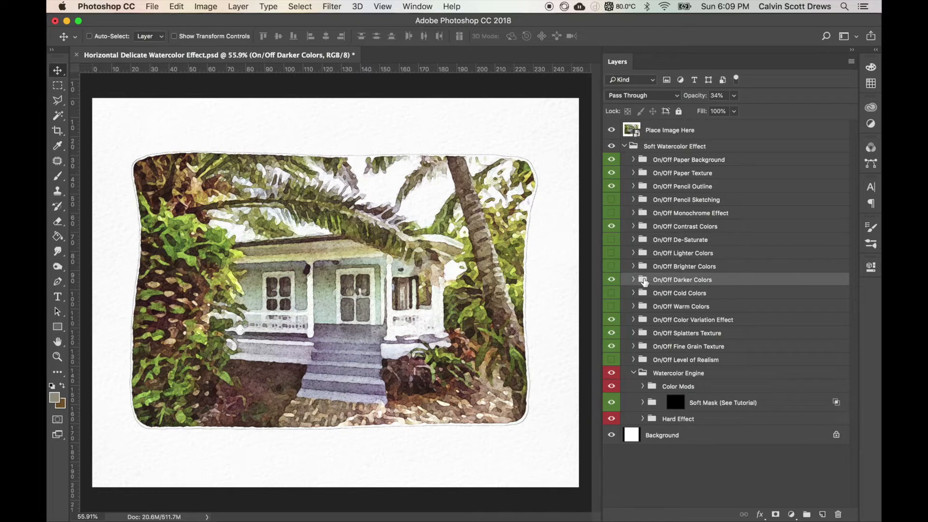
pyautogui.click(734, 96)
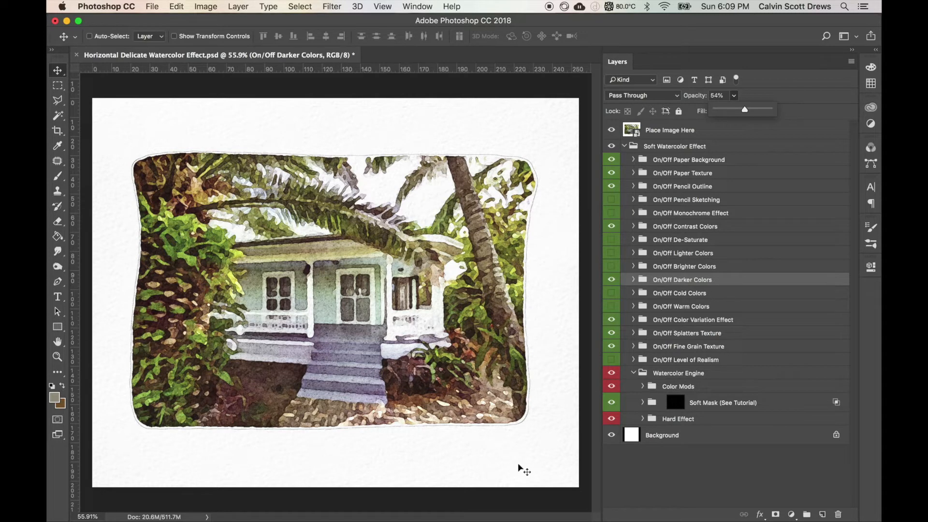
# Set the On/Off Paper Texture group's opacity to 37% while the paper background is hidden, and turn the paper background back on.
pyautogui.click(611, 160)
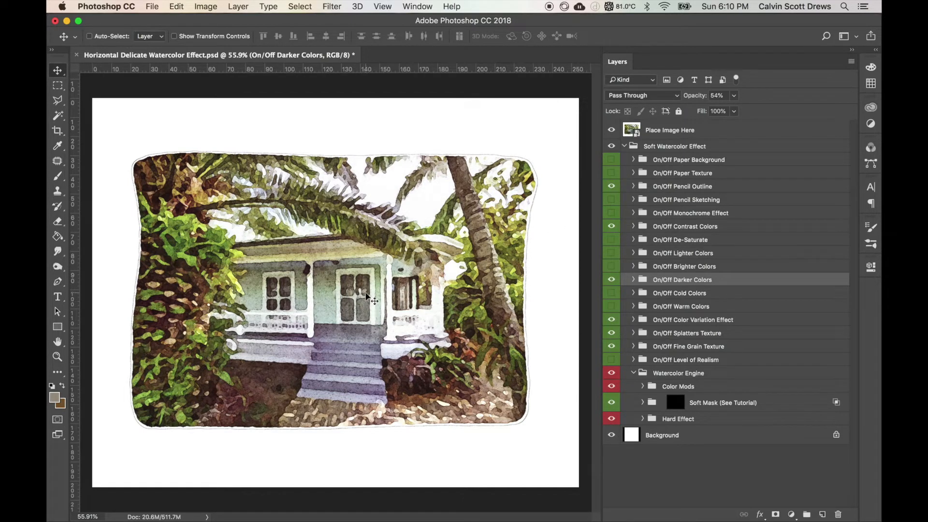
pyautogui.click(611, 173)
pyautogui.click(651, 175)
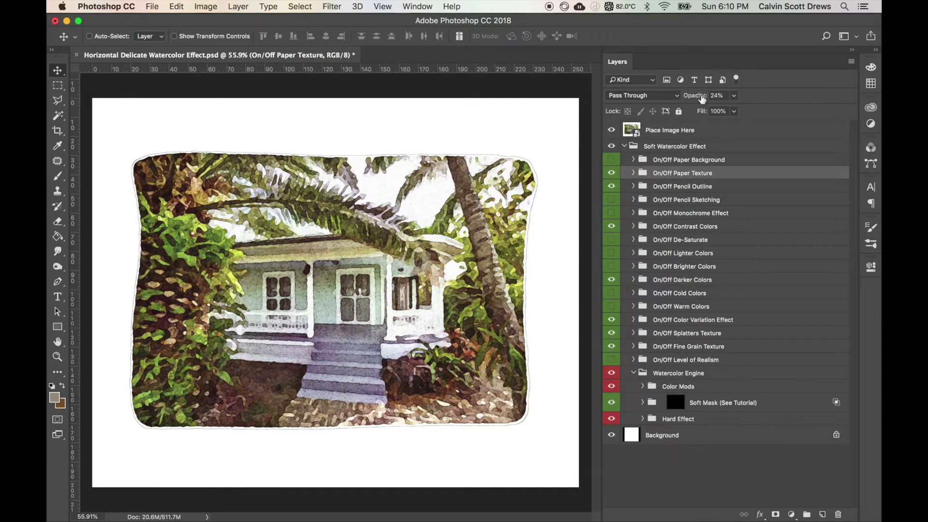
pyautogui.click(733, 98)
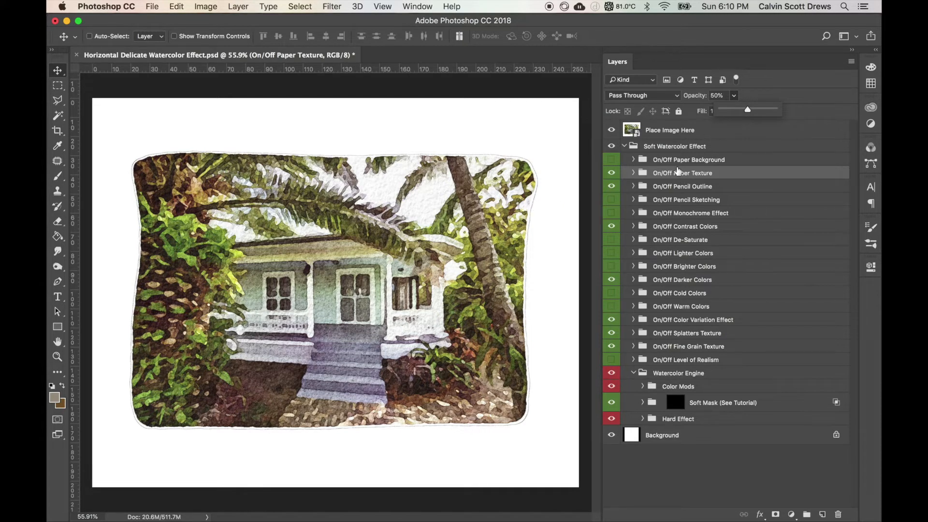
pyautogui.moveTo(748, 110); pyautogui.dragTo(740, 110)
pyautogui.click(611, 159)
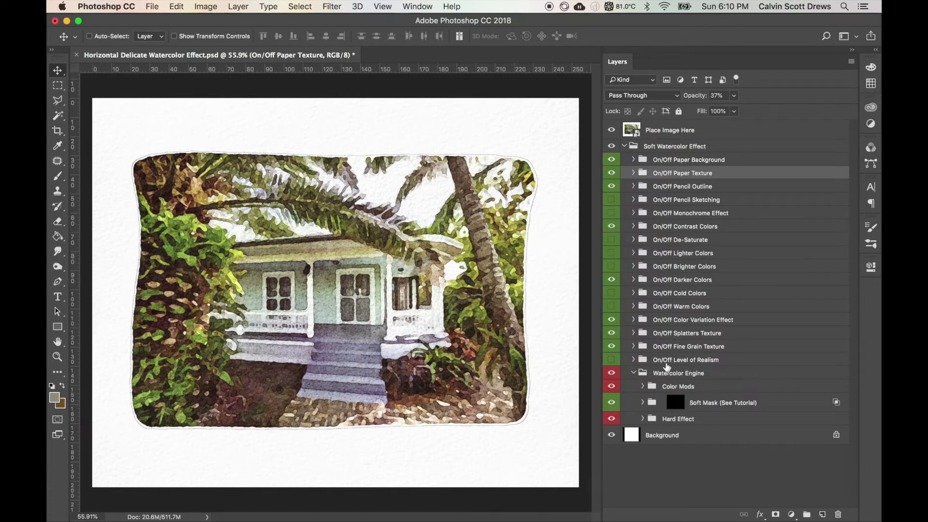
# Turn on the On/Off Level of Realism group.
pyautogui.click(612, 360)
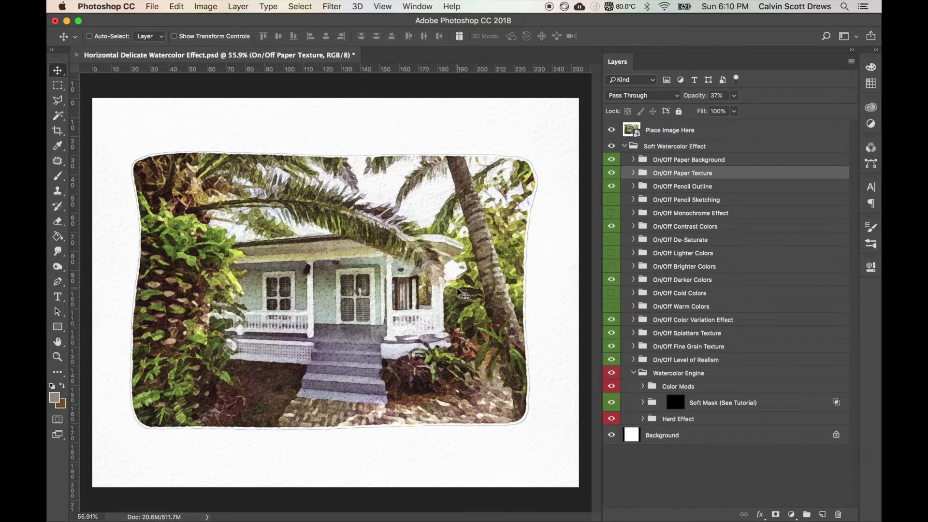
# Set the On/Off Level of Realism group's opacity to 28% and turn the group off.
pyautogui.click(682, 360)
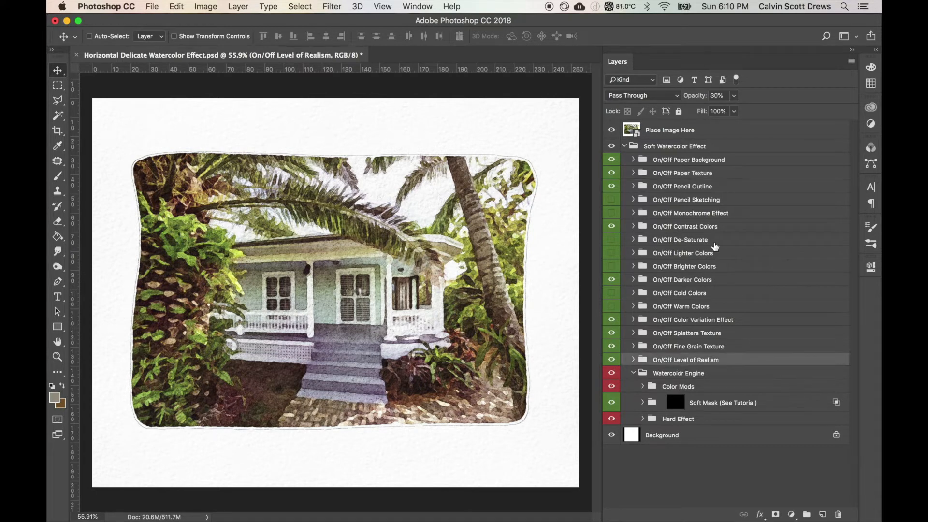
pyautogui.click(734, 96)
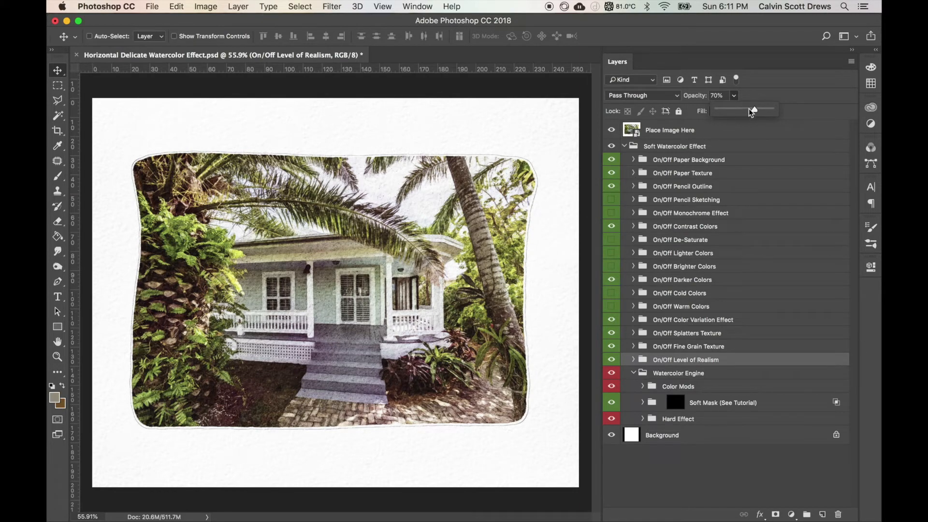
pyautogui.moveTo(749, 108); pyautogui.dragTo(733, 110)
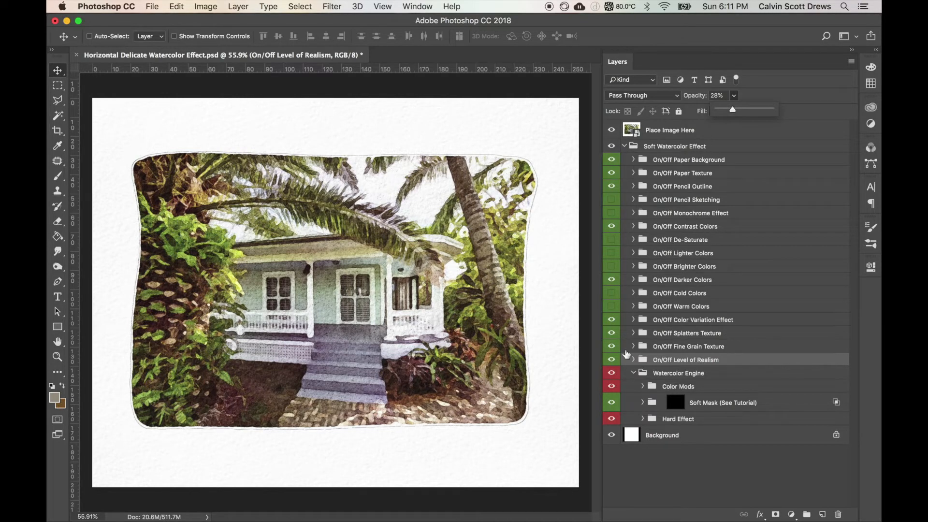
pyautogui.click(612, 360)
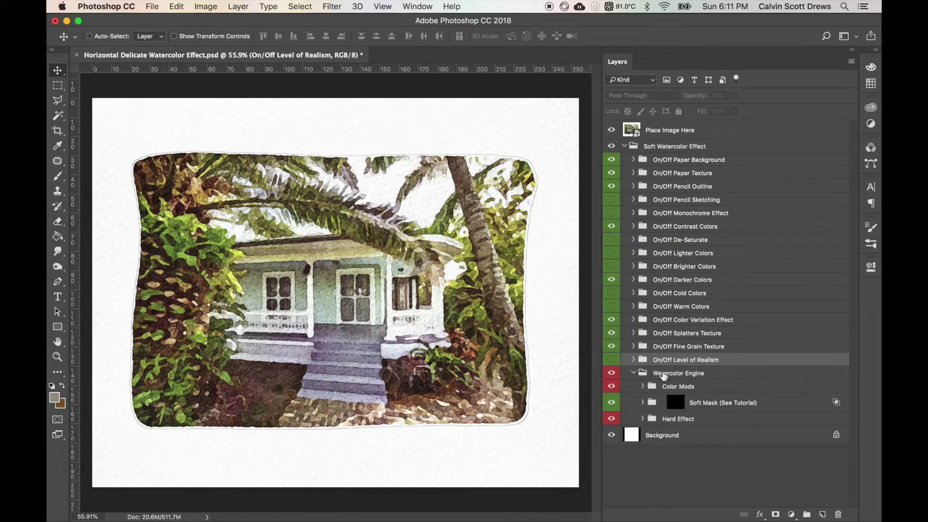
# Target the Soft Mask group's layer mask and ready the Brush tool with white (ffffff) as the foreground color.
pyautogui.click(674, 404)
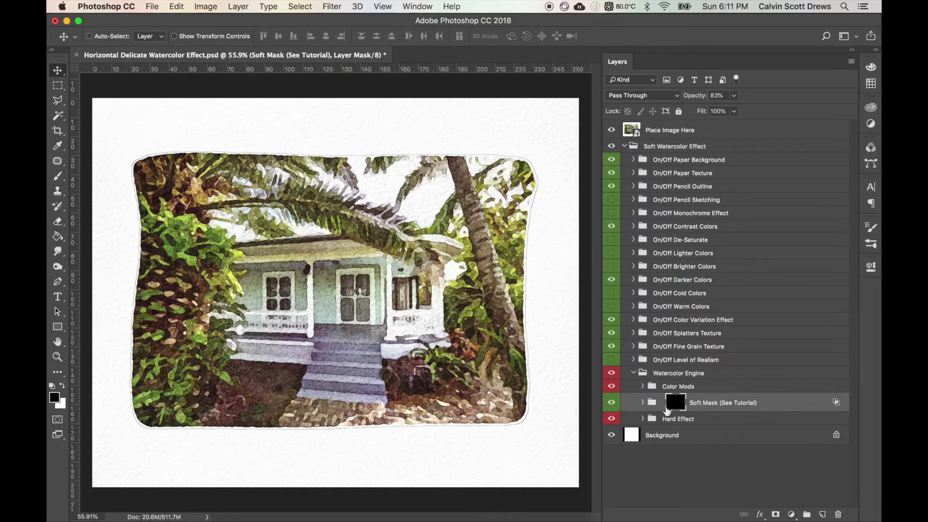
pyautogui.click(57, 176)
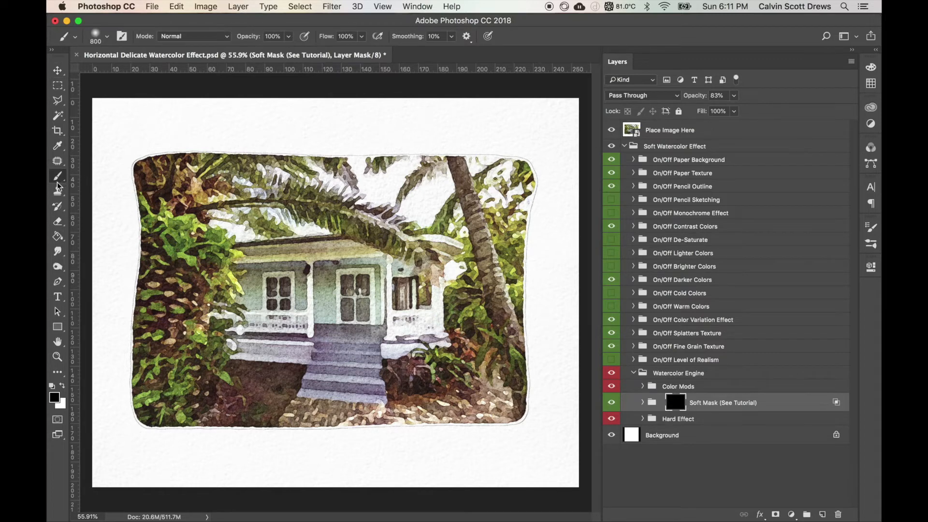
pyautogui.click(55, 396)
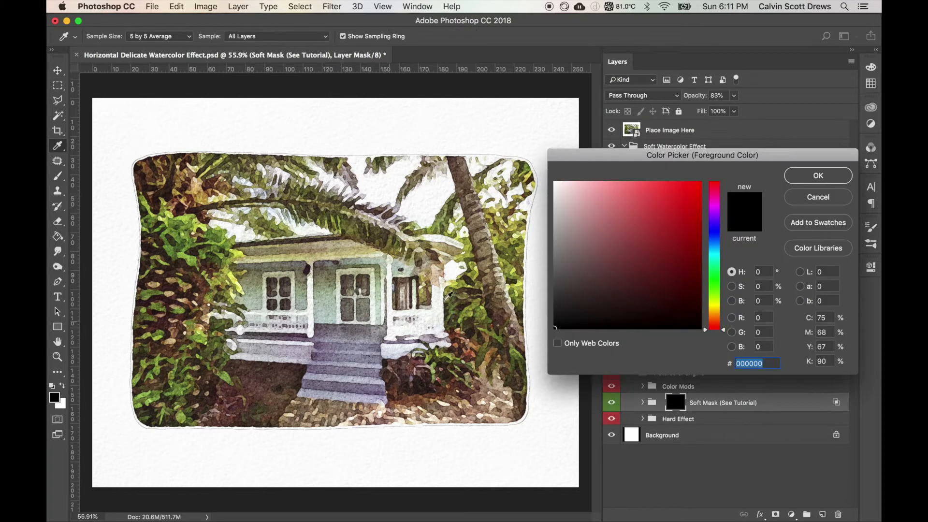
pyautogui.moveTo(622, 218); pyautogui.dragTo(553, 182)
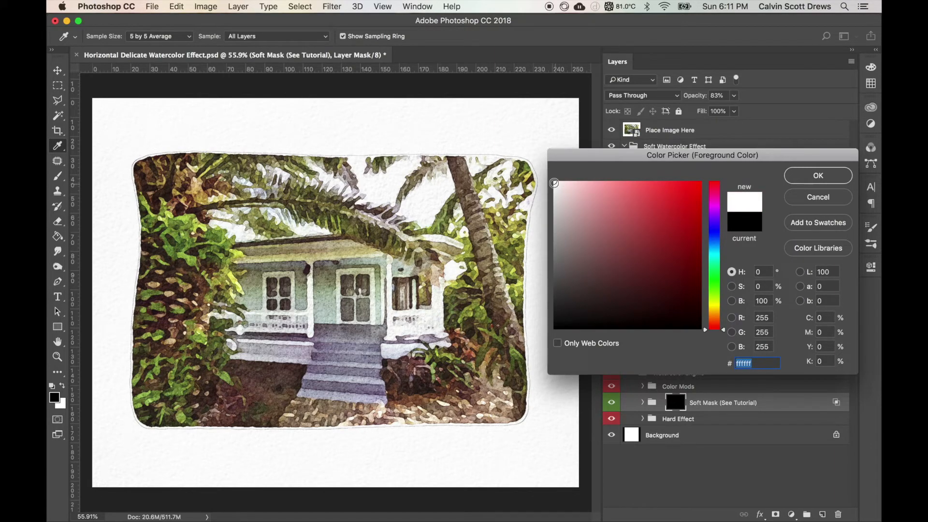
pyautogui.click(821, 177)
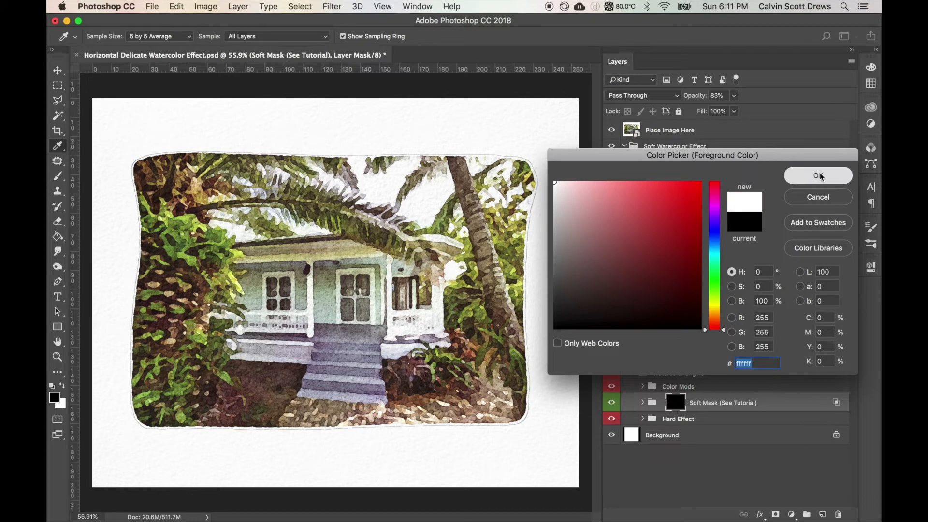
# Reduce the brush size to 300 px with 0% hardness.
pyautogui.press('[')
pyautogui.press('[')
pyautogui.press('[')
pyautogui.press('[')
pyautogui.press('[')
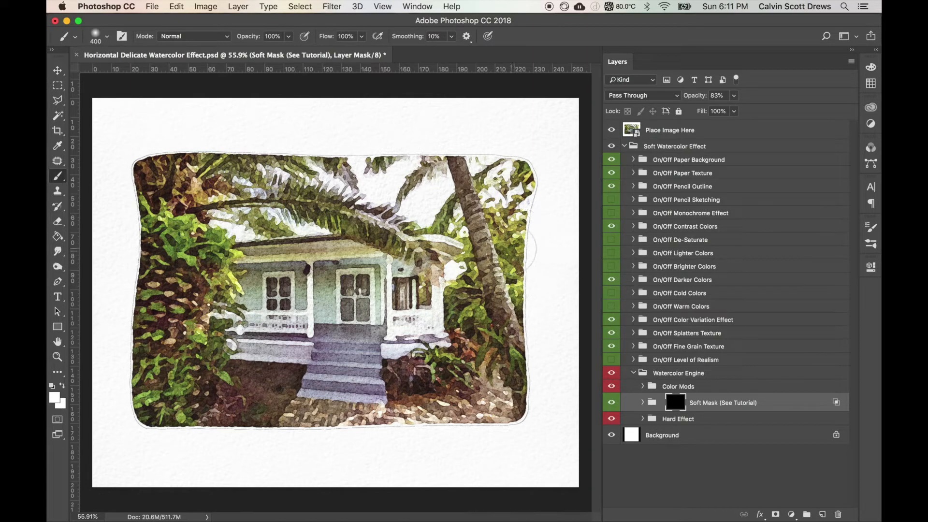
pyautogui.click(107, 35)
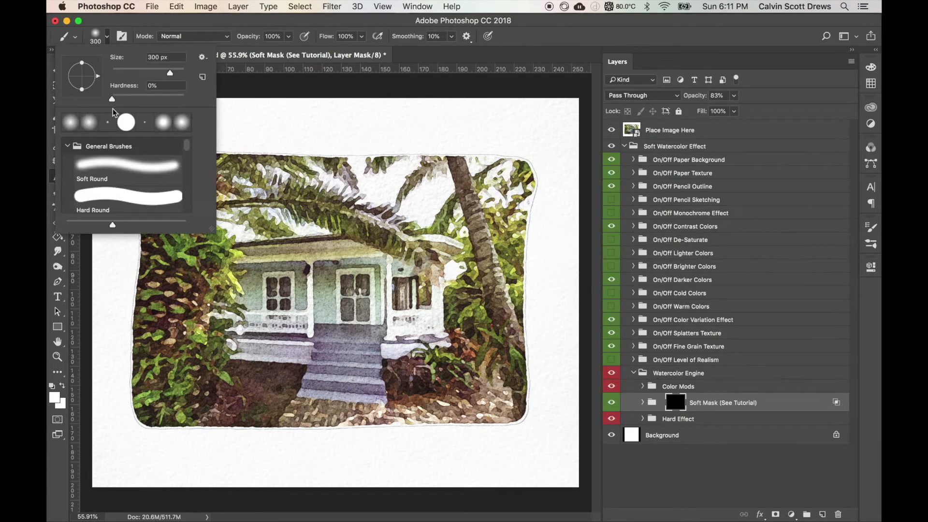
pyautogui.moveTo(113, 99)
pyautogui.mouseDown()
pyautogui.moveTo(187, 105)
pyautogui.moveTo(112, 100)
pyautogui.mouseUp()
pyautogui.press('Return')
# Paint white on the soft mask over the foliage on both sides and the brick path, reducing the brush to 150 px.
pyautogui.moveTo(525, 226)
pyautogui.mouseDown()
pyautogui.moveTo(529, 244)
pyautogui.moveTo(527, 222)
pyautogui.moveTo(505, 206)
pyautogui.moveTo(527, 242)
pyautogui.moveTo(526, 267)
pyautogui.moveTo(510, 268)
pyautogui.mouseUp()
pyautogui.press('[')
pyautogui.press('[')
pyautogui.press('[')
pyautogui.press('[')
pyautogui.moveTo(471, 309); pyautogui.dragTo(464, 299)
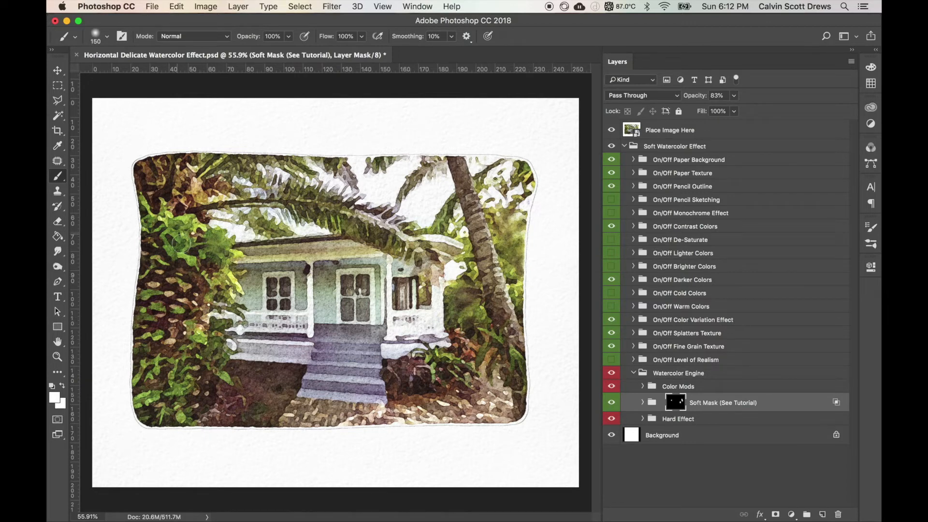
pyautogui.moveTo(188, 247)
pyautogui.mouseDown()
pyautogui.moveTo(175, 242)
pyautogui.moveTo(194, 247)
pyautogui.mouseUp()
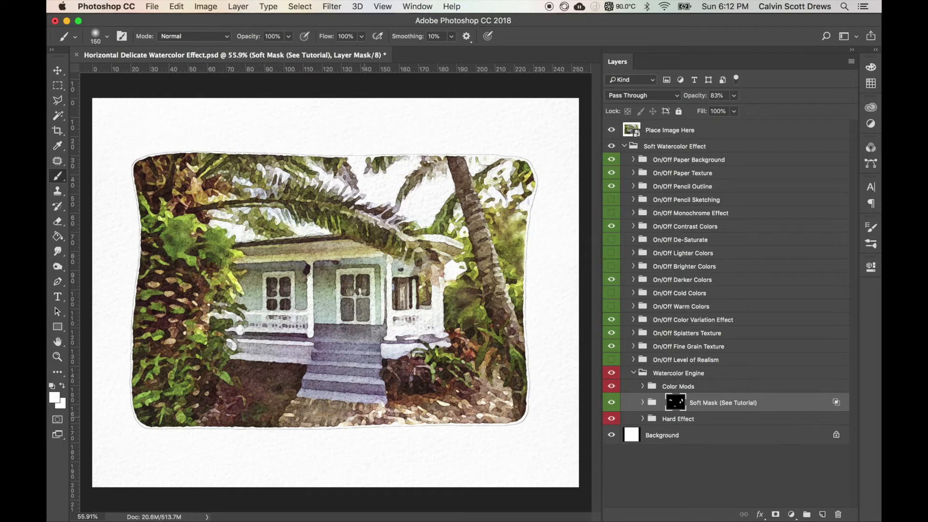
pyautogui.moveTo(365, 417)
pyautogui.mouseDown()
pyautogui.moveTo(489, 410)
pyautogui.moveTo(500, 400)
pyautogui.mouseUp()
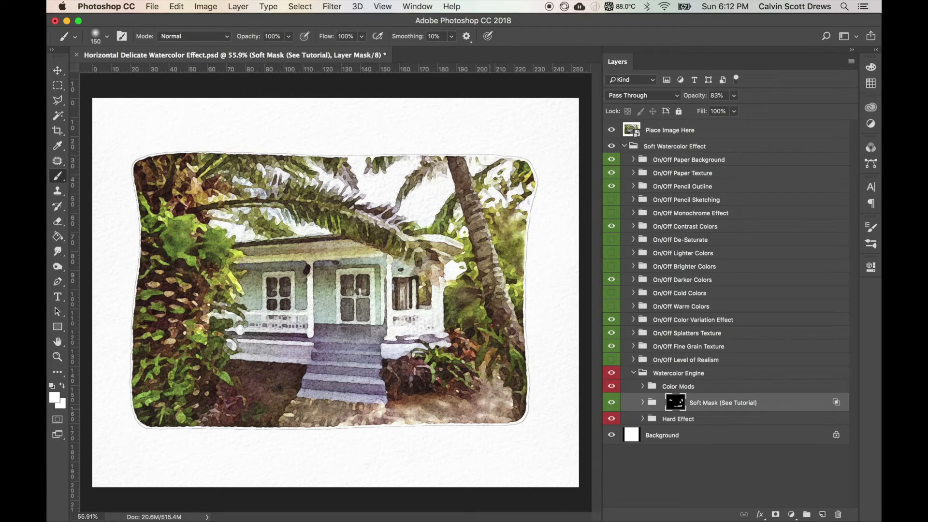
# Soften the palm frond over the roof and the left-hand trunk and foliage on the mask, reducing the brush to 100 px and then 50 px.
pyautogui.press('[')
pyautogui.press('[')
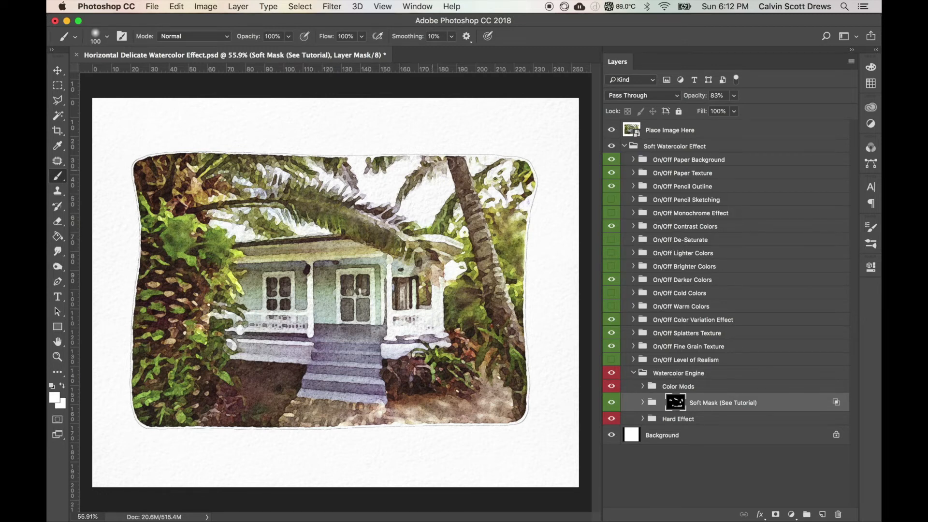
pyautogui.press('[')
pyautogui.press('[')
pyautogui.press('[')
pyautogui.press('[')
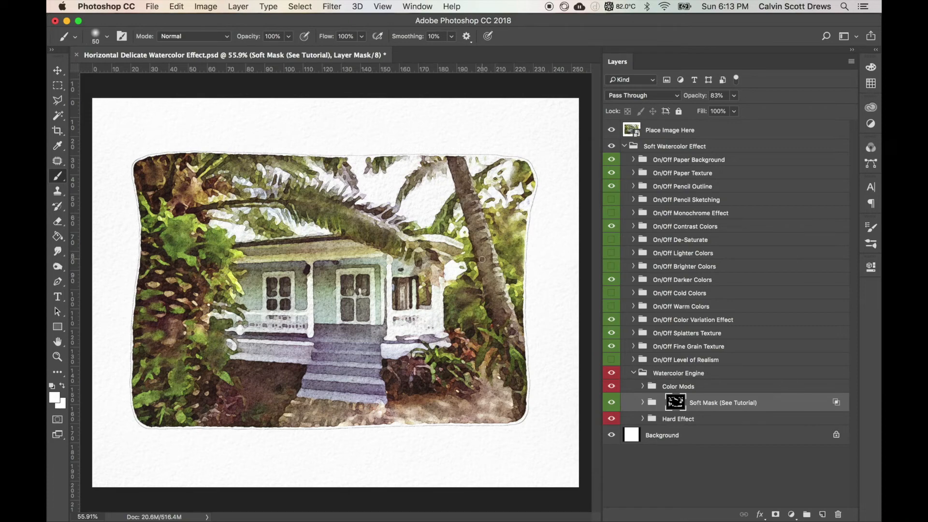
# Open the painting in Save for Web (Legacy) and examine the bungalow preview and the image width and height.
pyautogui.click(151, 6)
pyautogui.moveTo(183, 157)
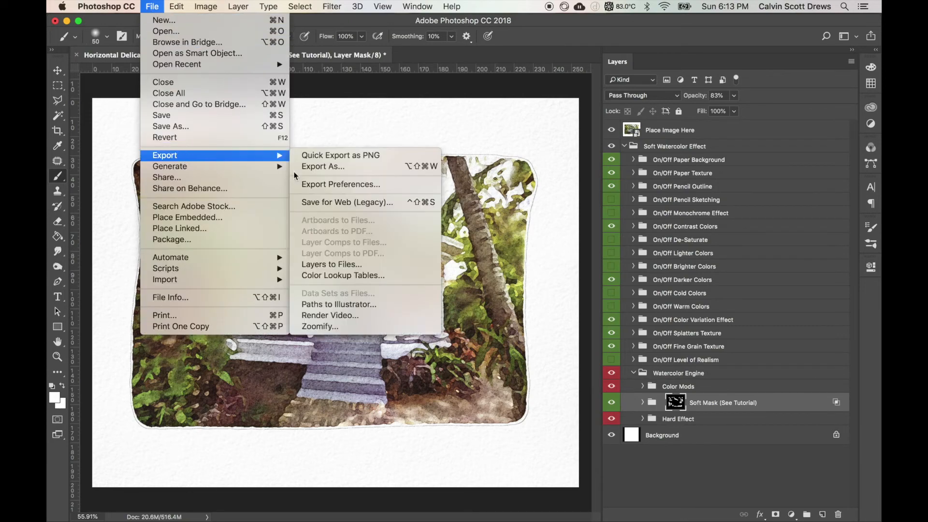
pyautogui.click(337, 202)
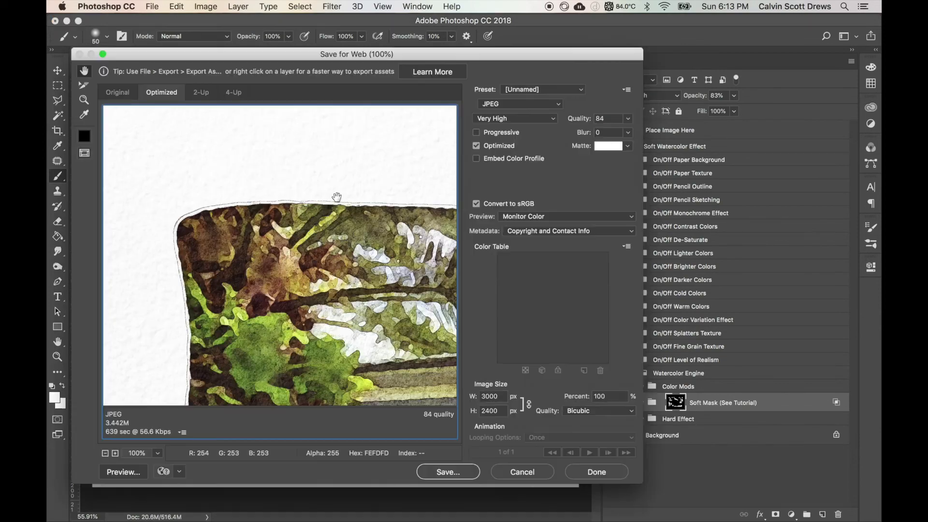
pyautogui.moveTo(350, 305); pyautogui.dragTo(273, 204)
pyautogui.moveTo(421, 390); pyautogui.dragTo(305, 247)
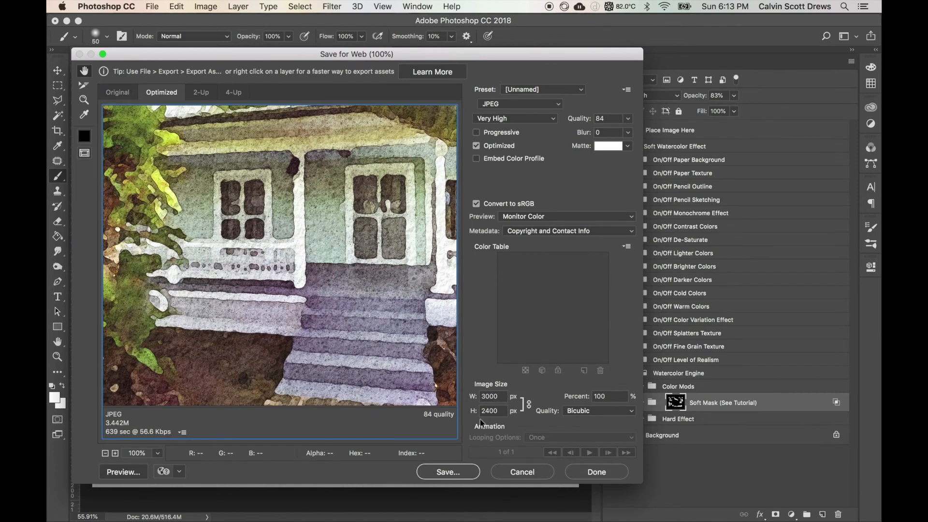
pyautogui.doubleClick(500, 397)
pyautogui.click(501, 397)
pyautogui.click(503, 411)
pyautogui.click(497, 396)
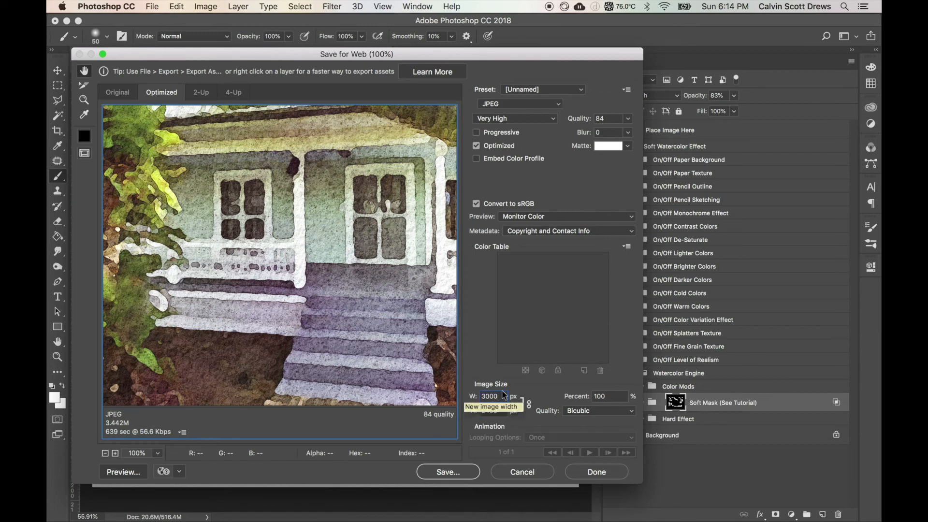